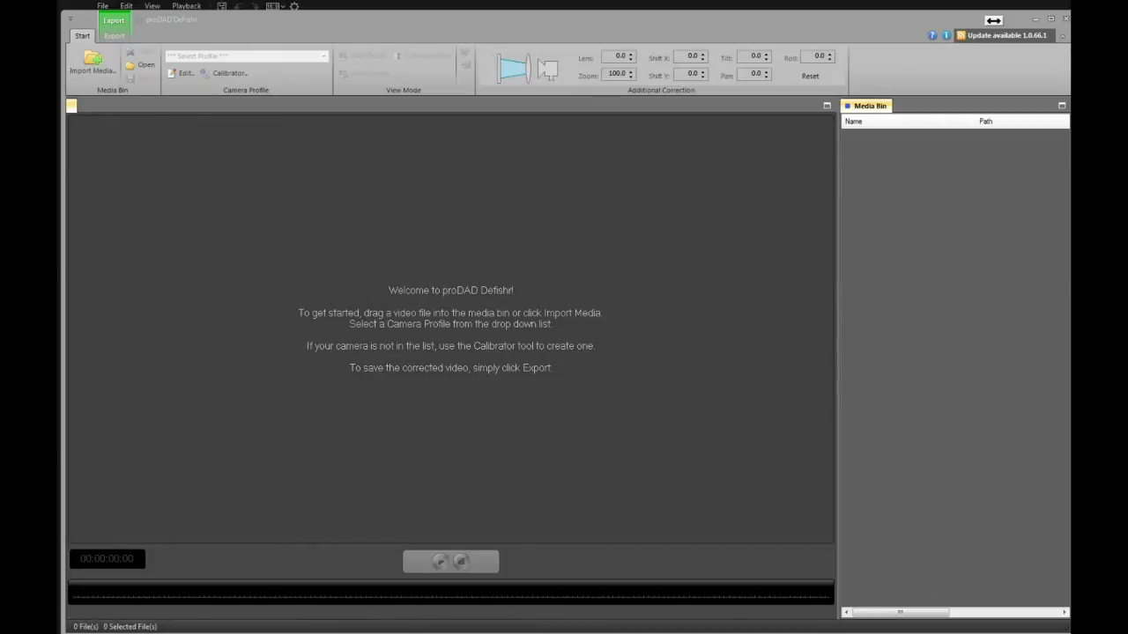
Open the Import Media file browser with Ctrl+O from the empty welcome screen
key(ctrl+o)
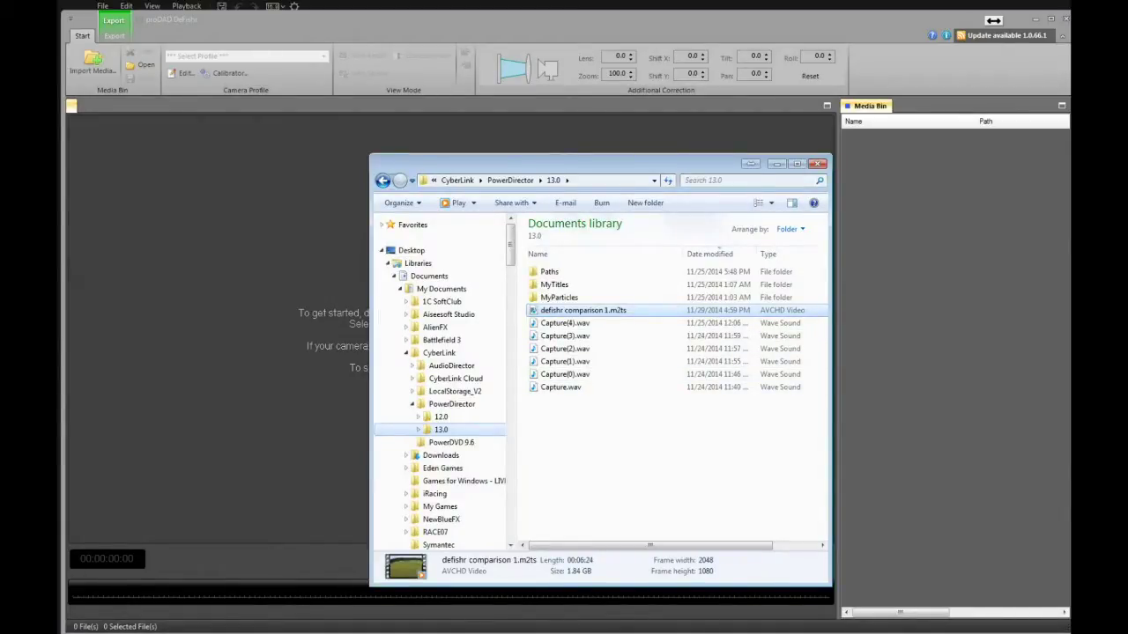
Load defishr comparison 1.m2ts into the media bin, then browse for another video
key(Return)
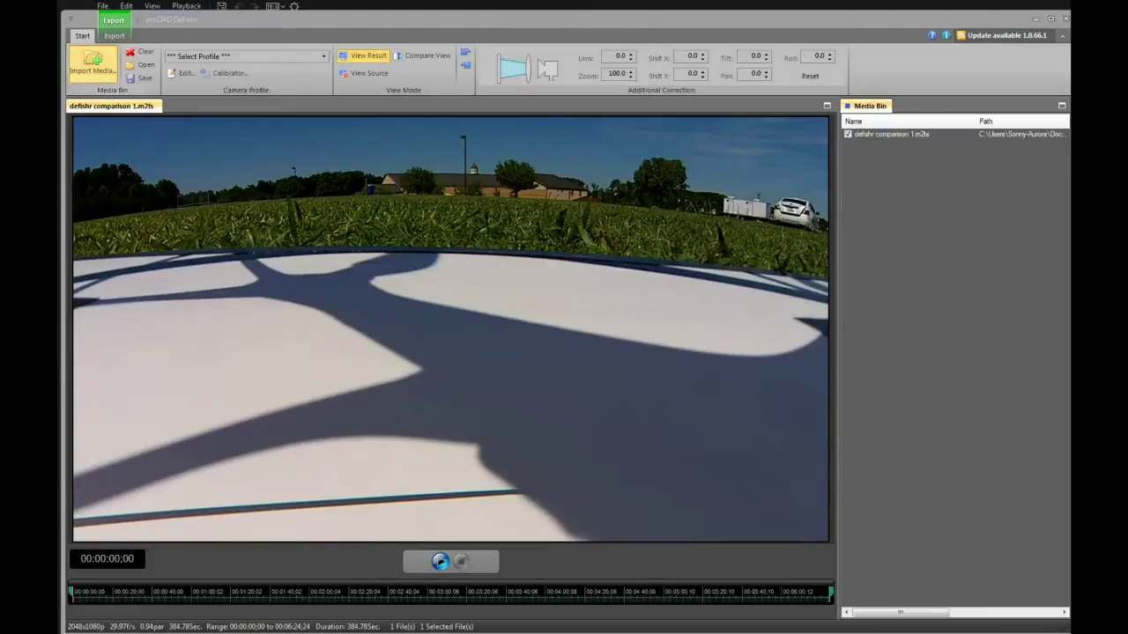
click(93, 63)
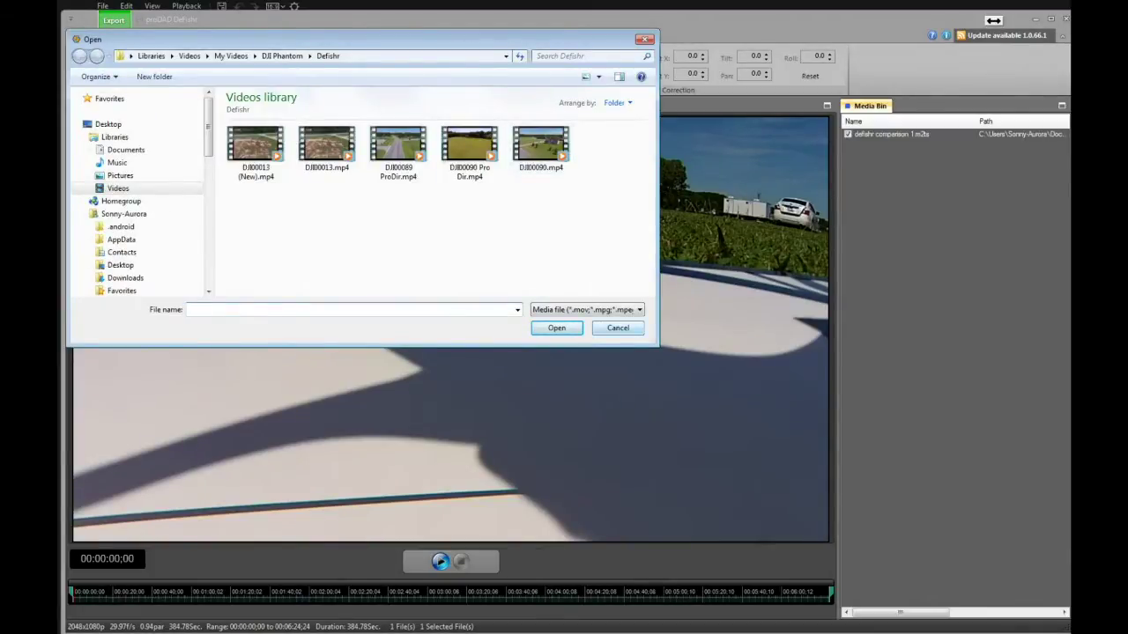
key(Escape)
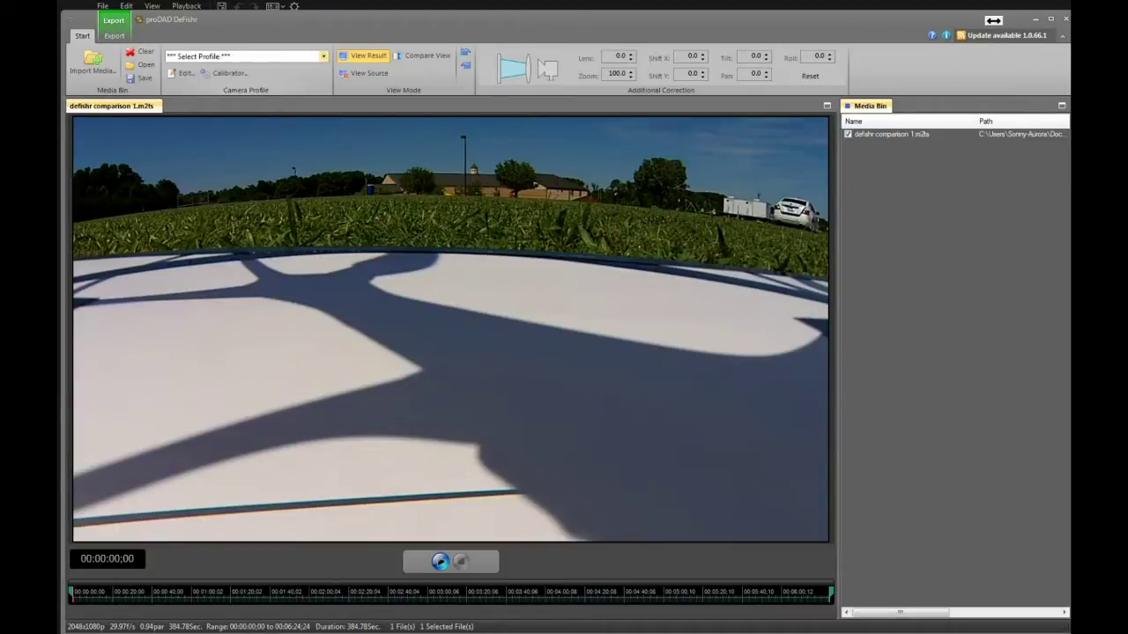
click(247, 56)
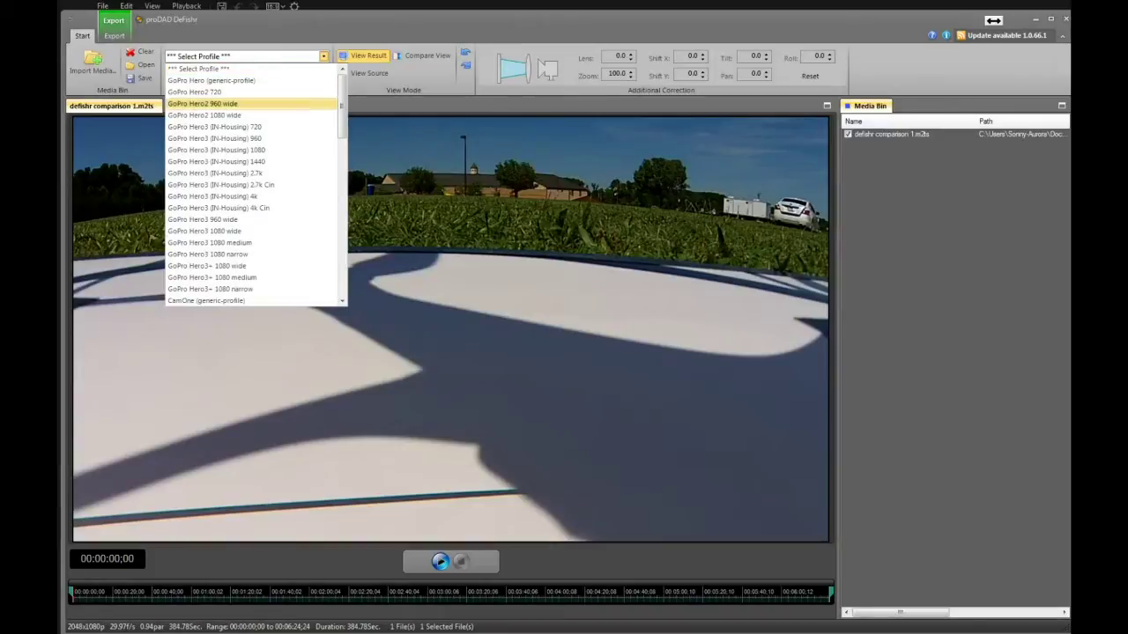
Apply the DJI Phantom (1/2) FC200 camera profile, then show the uncorrected source footage
scroll(251, 185, down, 4)
scroll(255, 185, down, 6)
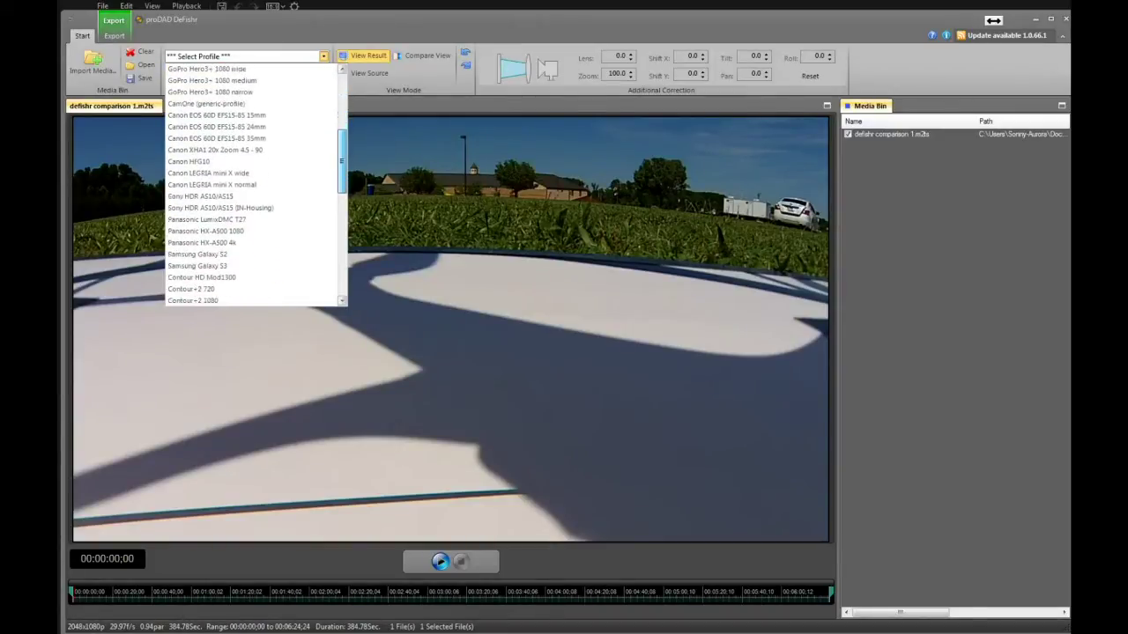
scroll(251, 203, down, 1)
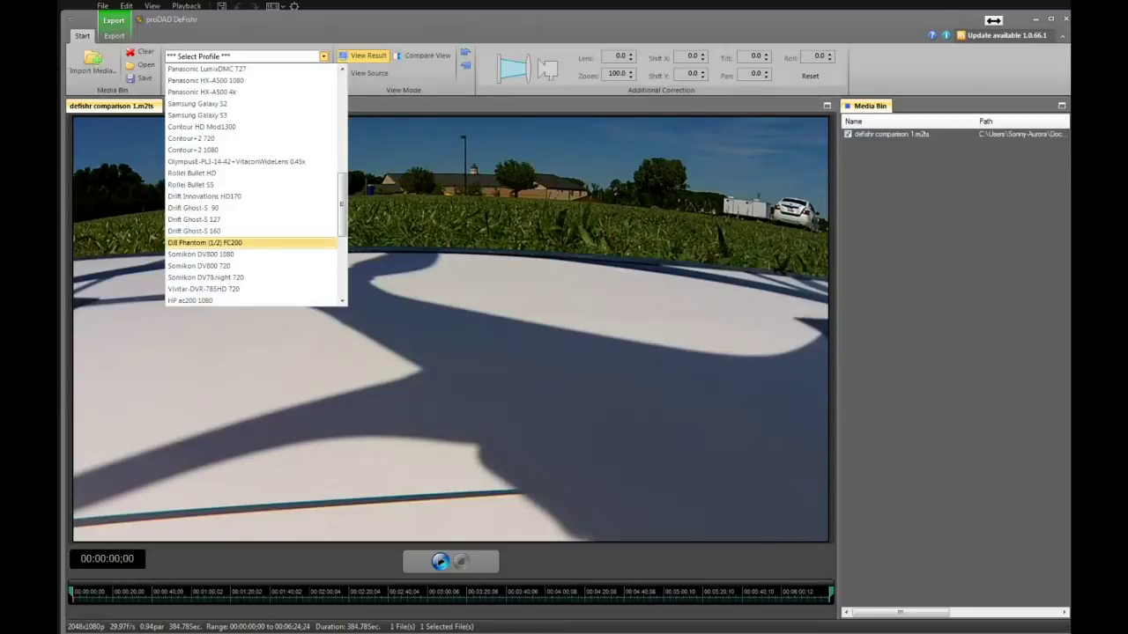
click(205, 243)
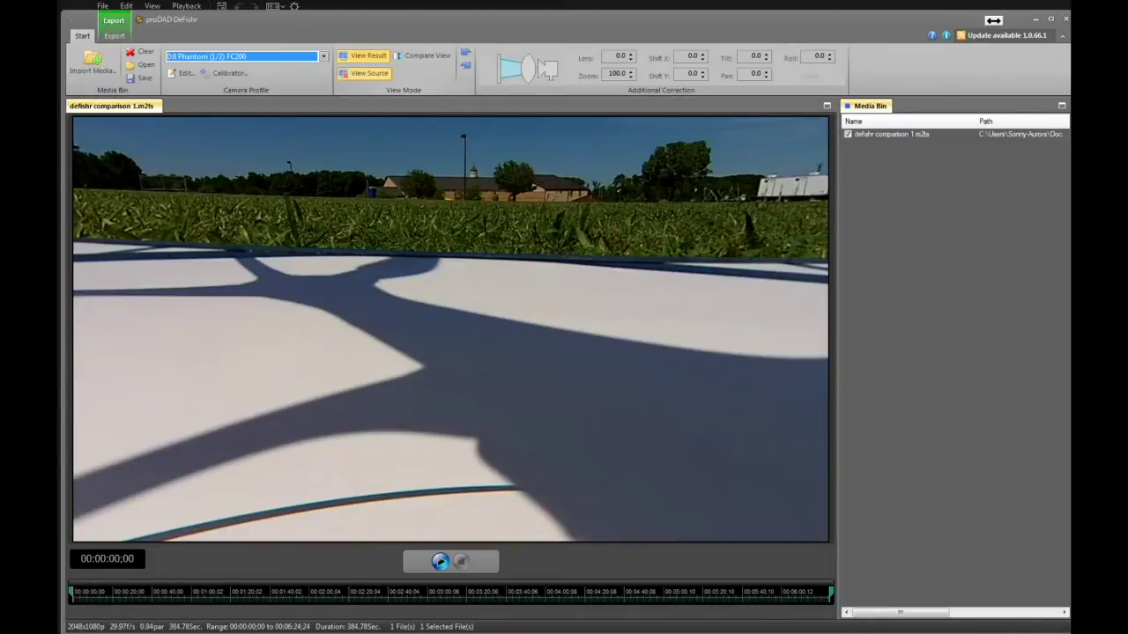
click(364, 73)
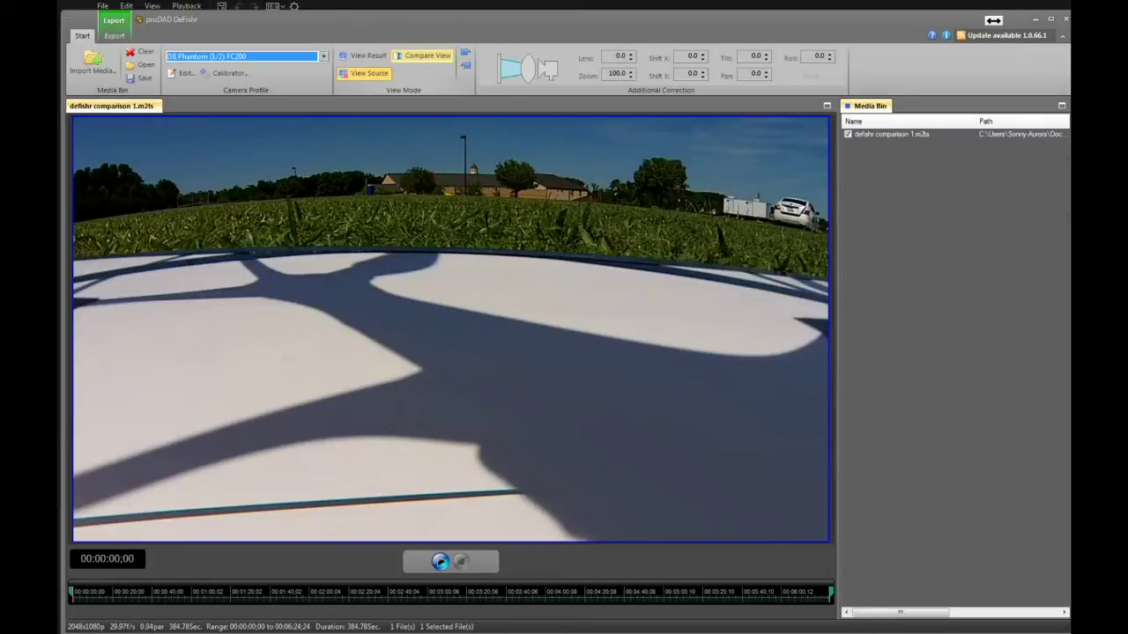
Switch to Compare View for original and corrected footage, and enter a tilt value of 11
click(423, 56)
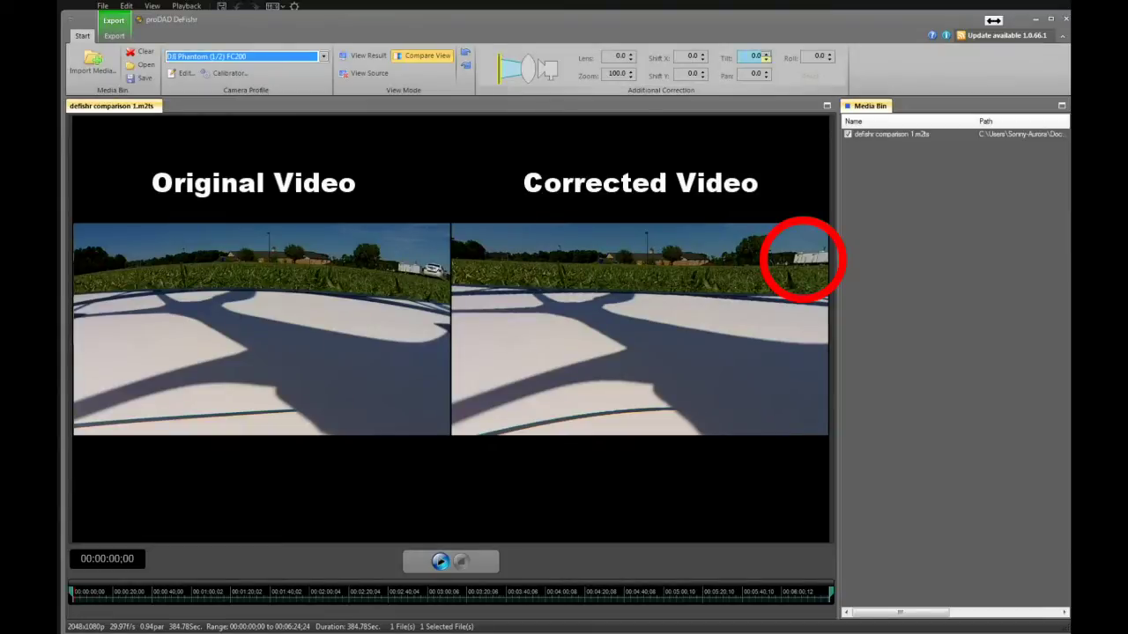
text(11)
key(Return)
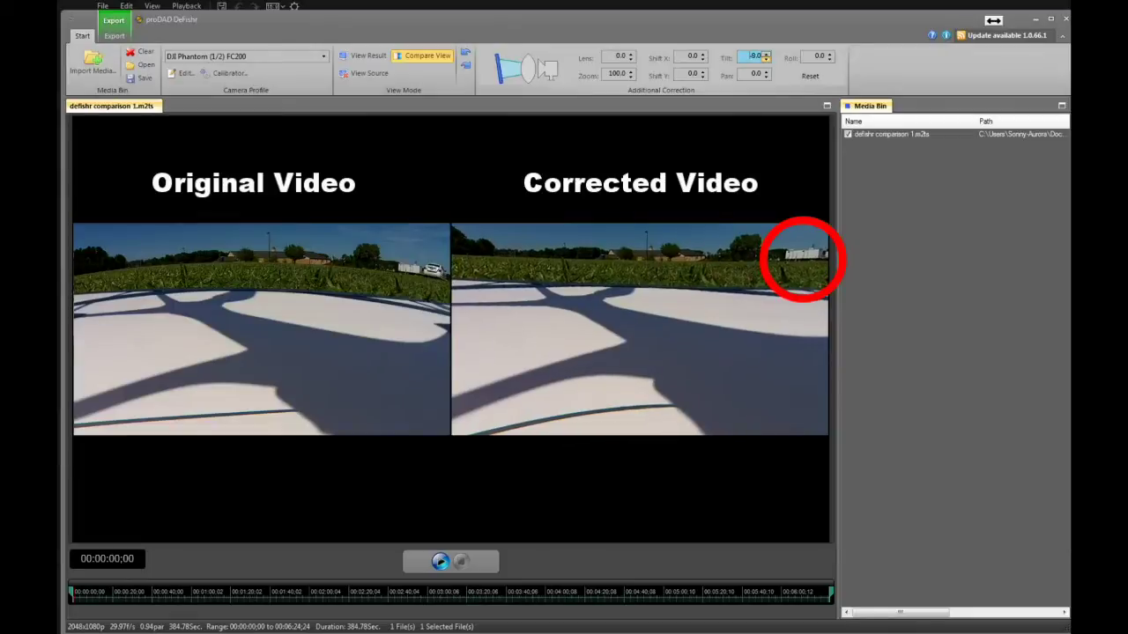
Step the tilt down one notch to -12.0
key(Down)
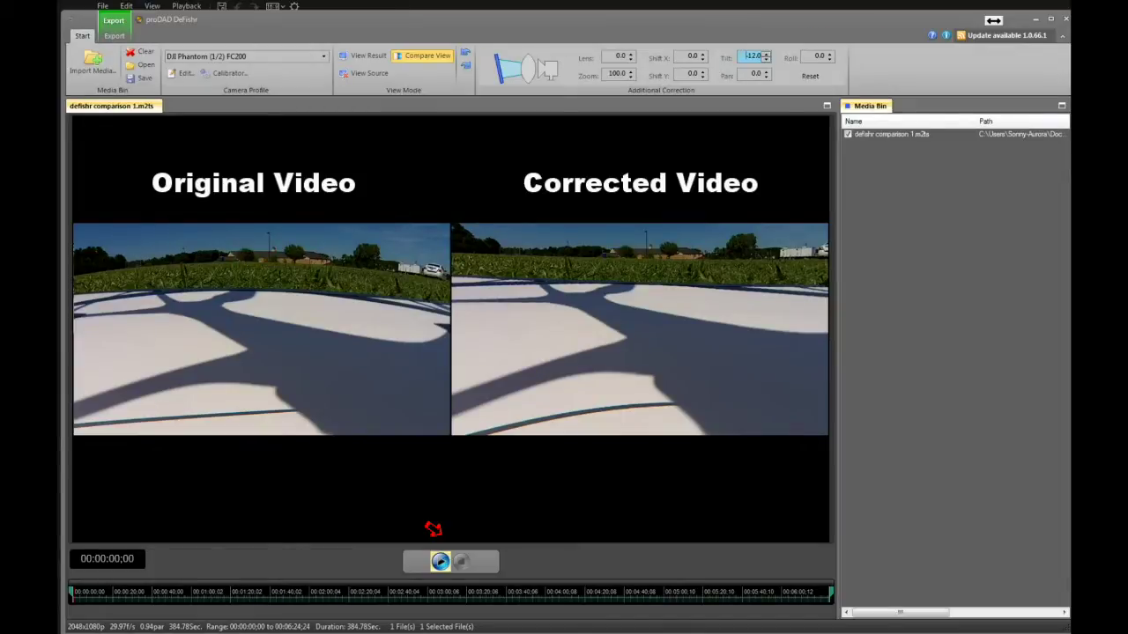
Play the clip to the aerial view of houses at 00:00:19;03, then select the Zoom value
key(space)
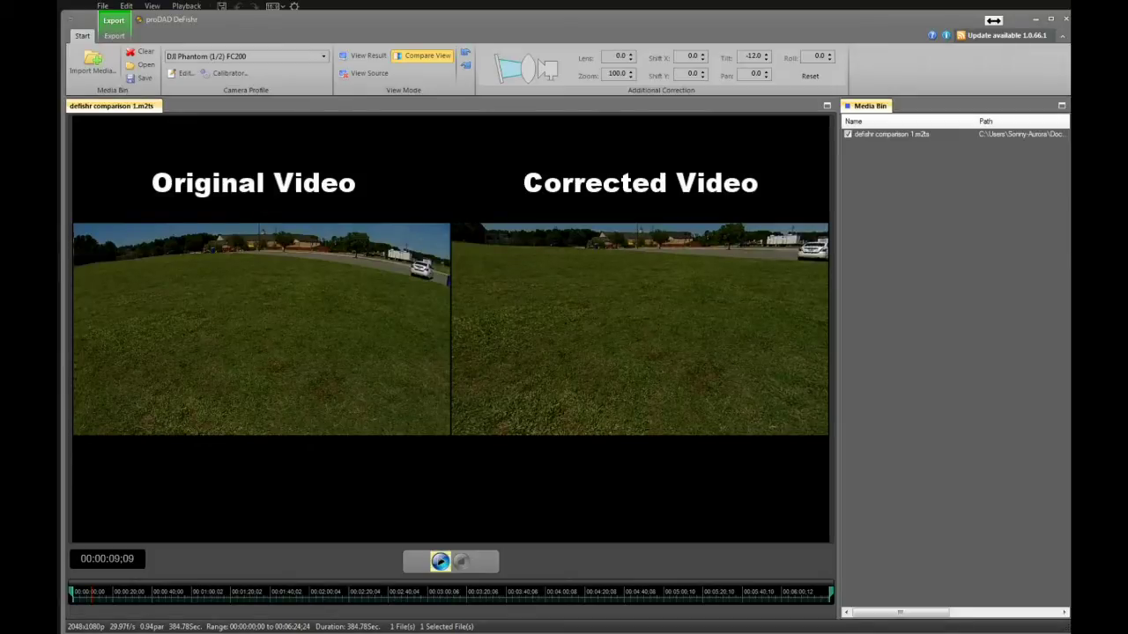
click(440, 562)
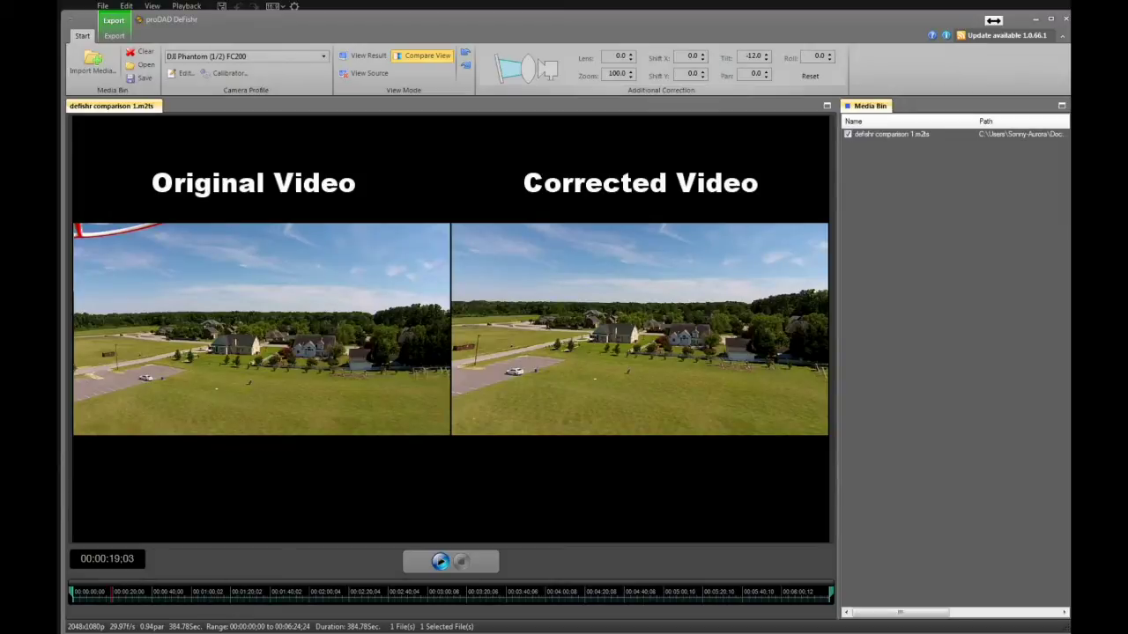
click(630, 75)
Set zoom to 90, sweep it down to 55 and back up, then settle at 100.0
text(90)
key(Return)
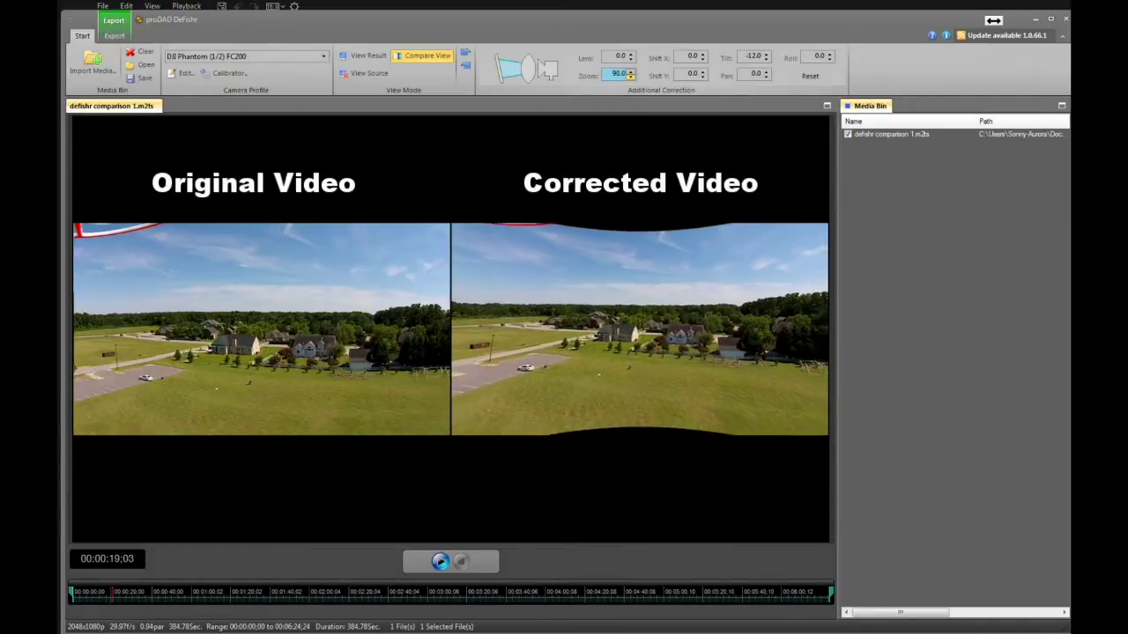
key(Down)
key(Down)
key(Down)
key(Down)
key(Down)
key(Down)
key(Down)
key(Down)
key(Down)
key(Down)
key(Down)
key(Down)
key(Down)
key(Down)
key(Down)
key(Down)
key(Down)
key(Down)
key(Down)
key(Down)
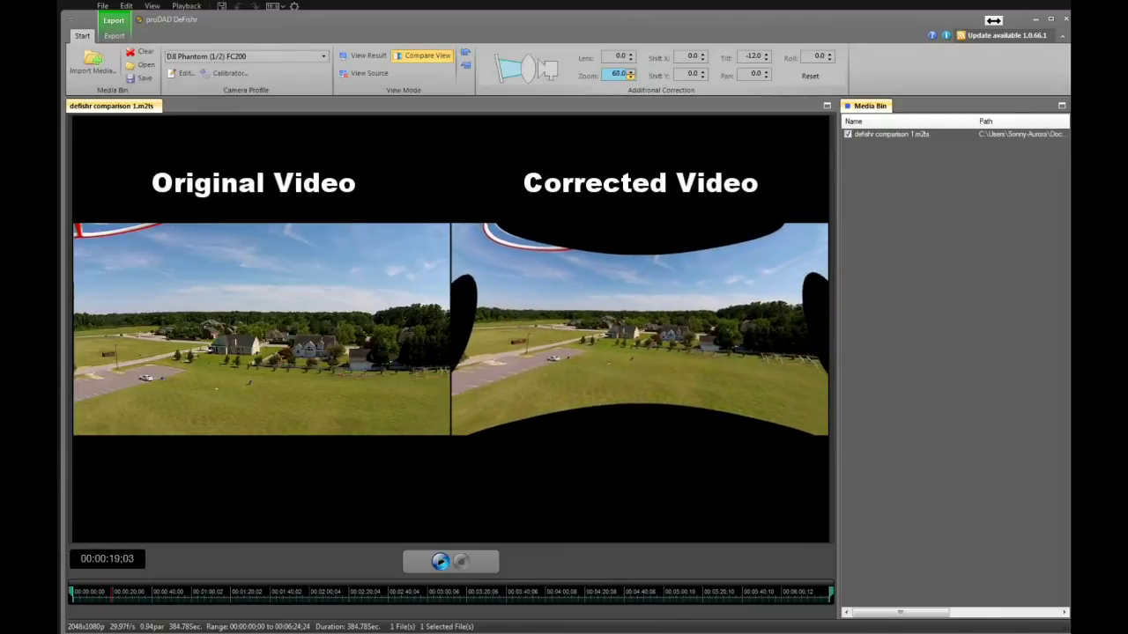
key(Down)
key(Down)
key(Down)
key(Down)
key(Down)
key(Down)
key(Down)
key(Down)
key(Down)
key(Down)
key(Down)
key(Down)
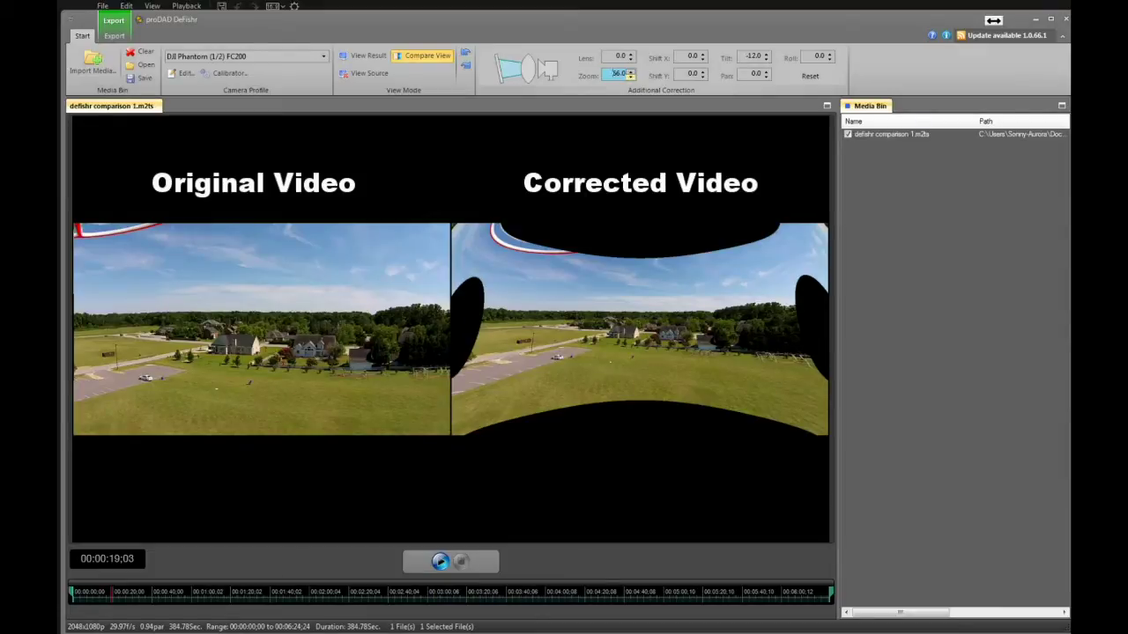
key(Down)
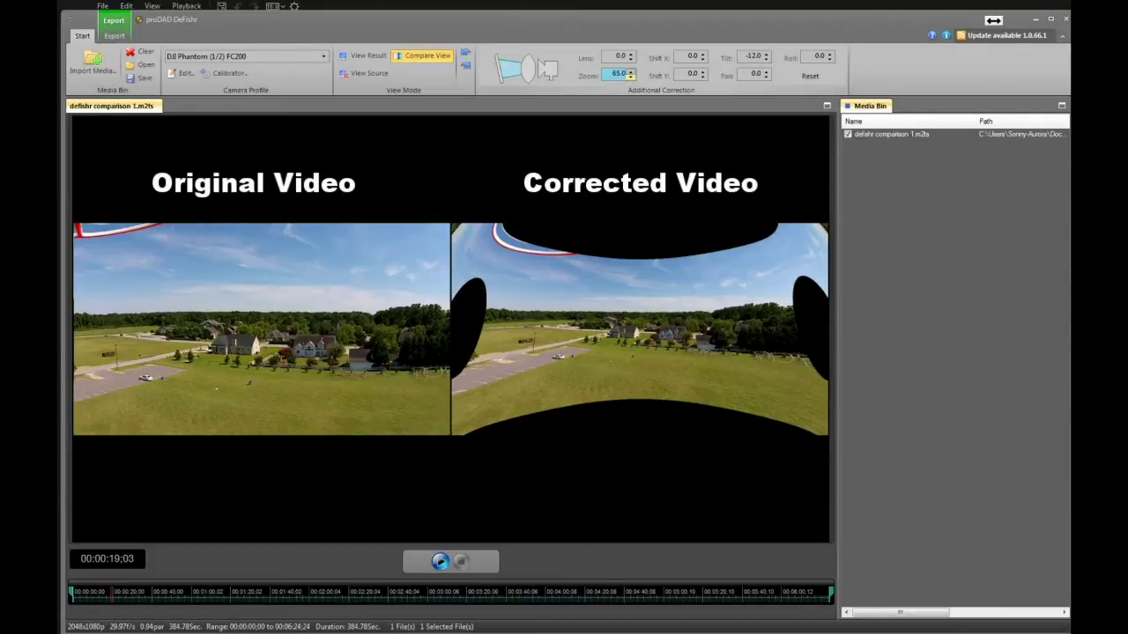
key(Up)
key(Up)
key(Up)
key(Up)
key(Up)
key(Up)
key(Up)
key(Up)
key(Up)
key(Up)
key(Up)
key(Up)
key(Up)
key(Up)
key(Up)
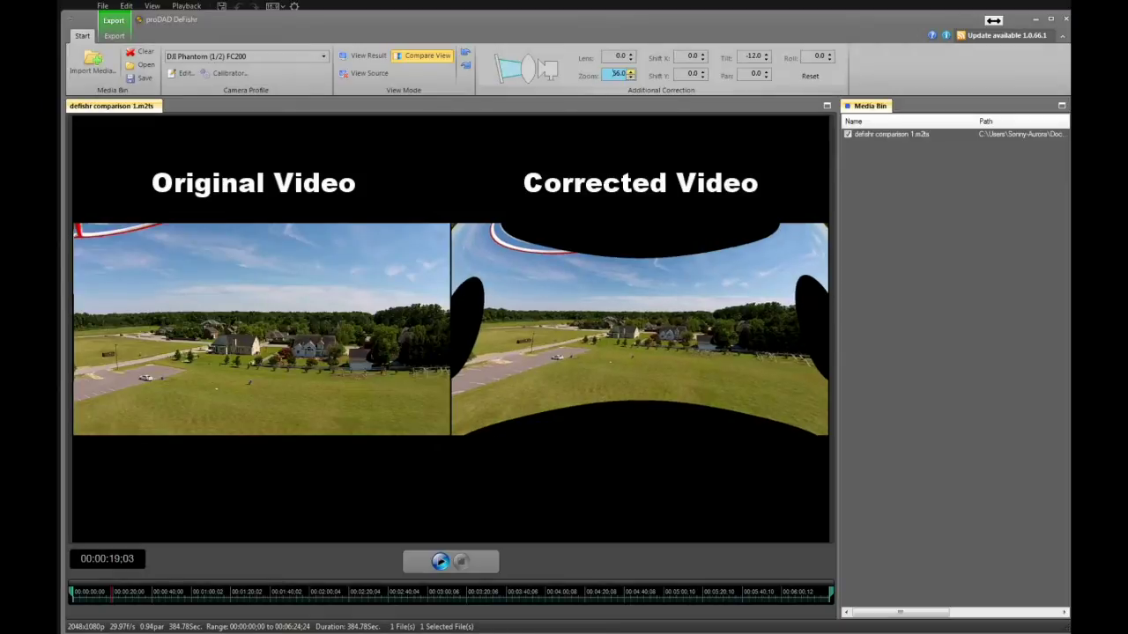
key(Up)
key(Up)
key(Up)
key(Up)
key(Up)
key(Up)
key(Up)
key(Up)
key(Up)
key(Up)
key(Up)
key(Up)
key(Up)
key(Up)
key(Up)
key(Up)
key(Up)
key(Up)
key(Up)
key(Up)
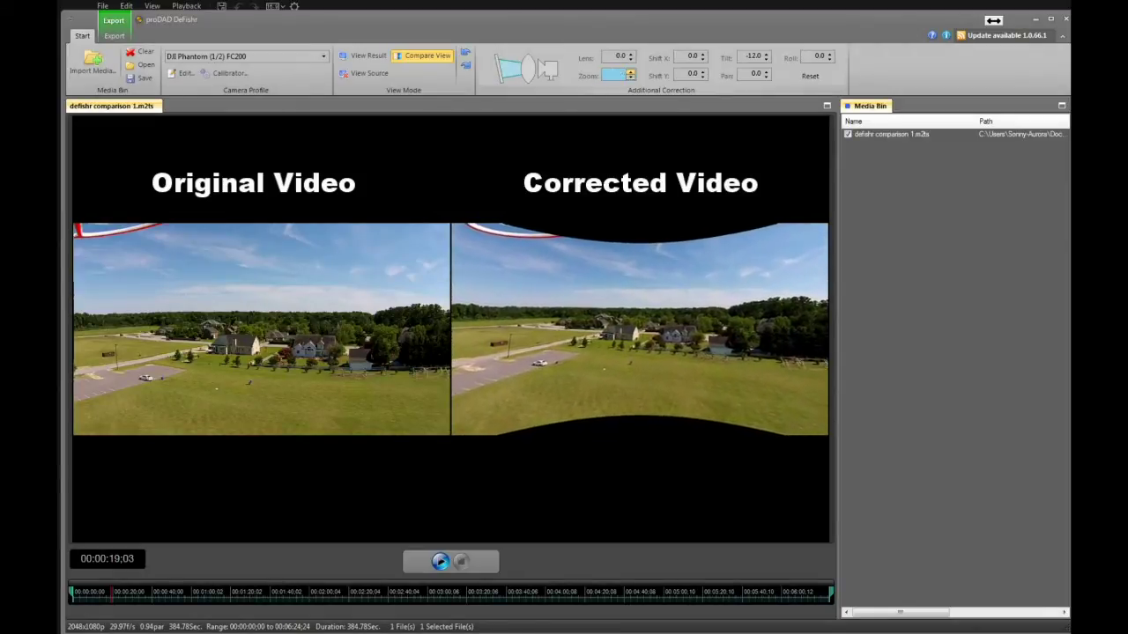
key(Up)
key(Up)
key(Up)
key(Up)
key(Up)
key(Up)
key(Up)
key(Up)
key(Up)
key(Up)
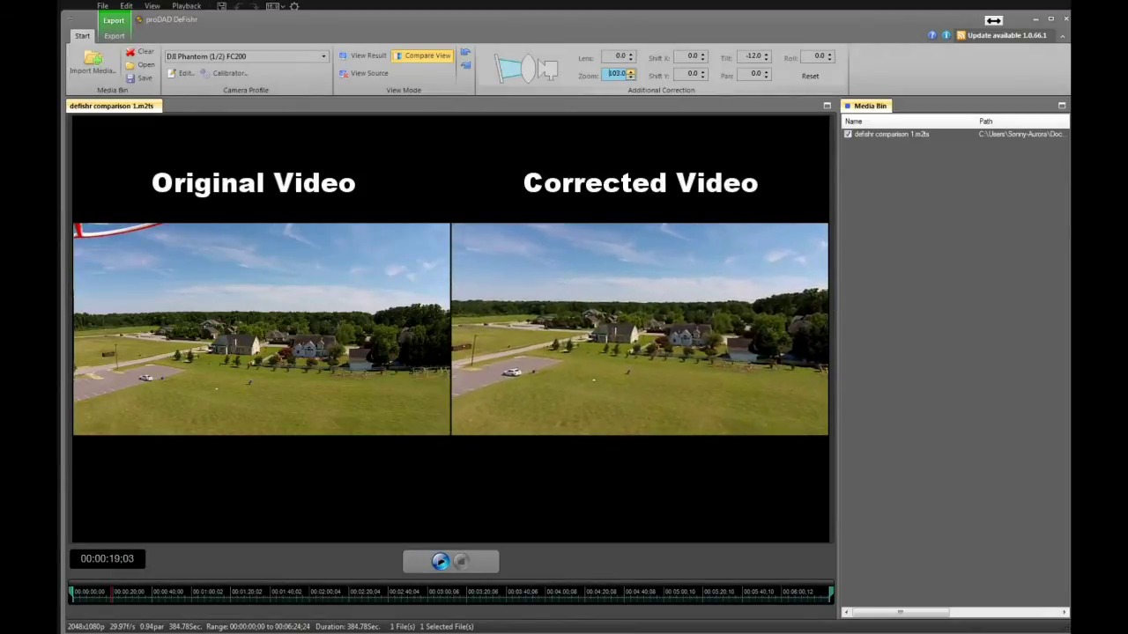
key(Down)
key(Down)
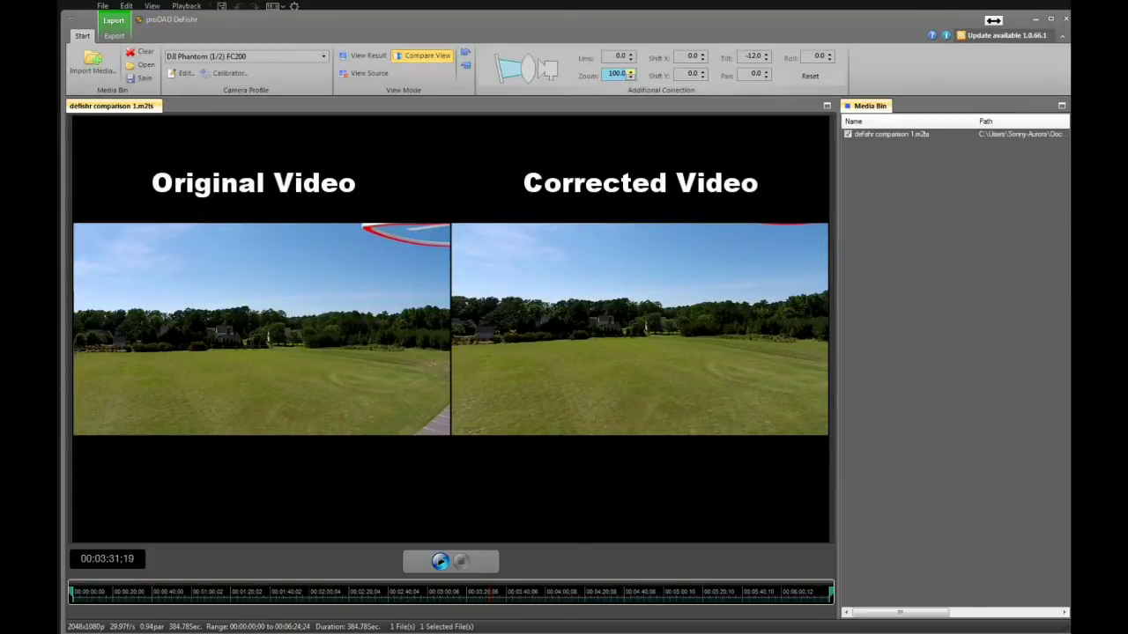
Raise the zoom to 101.0 so the propeller edge is hidden
key(Up)
key(Up)
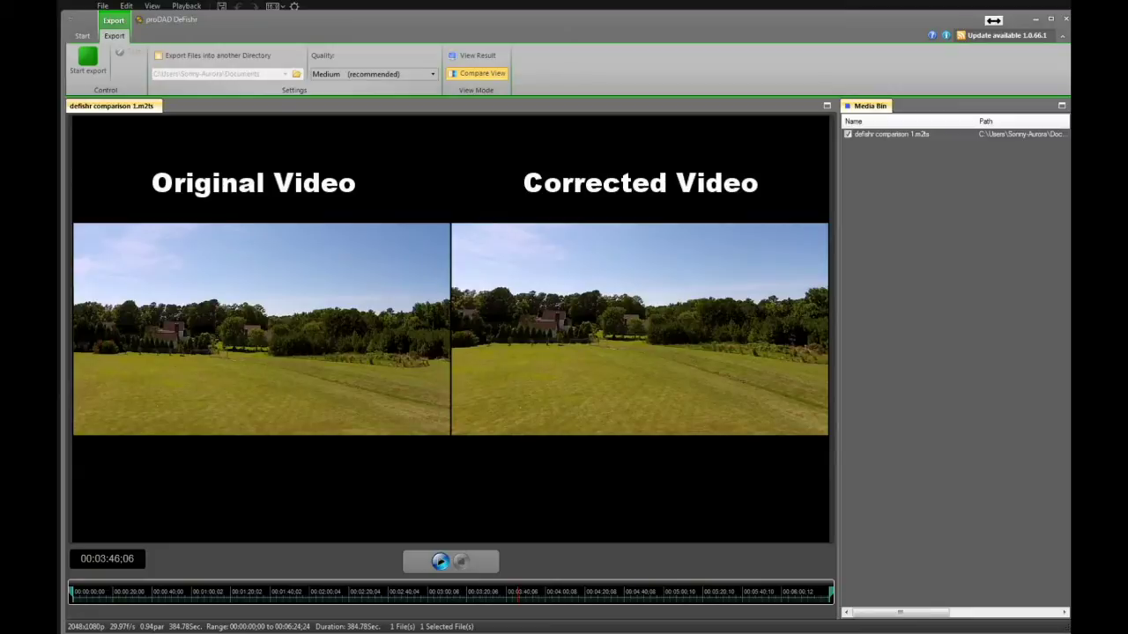
Enable 'Export Files into another Directory', keeping Documents as the destination folder
key(space)
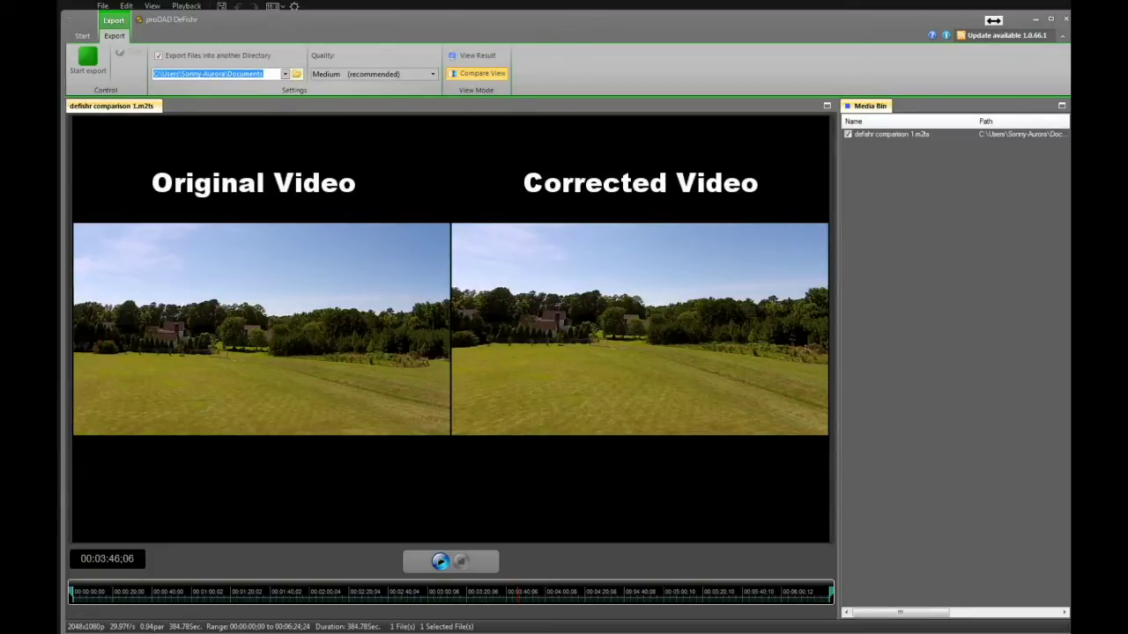
key(Tab)
key(space)
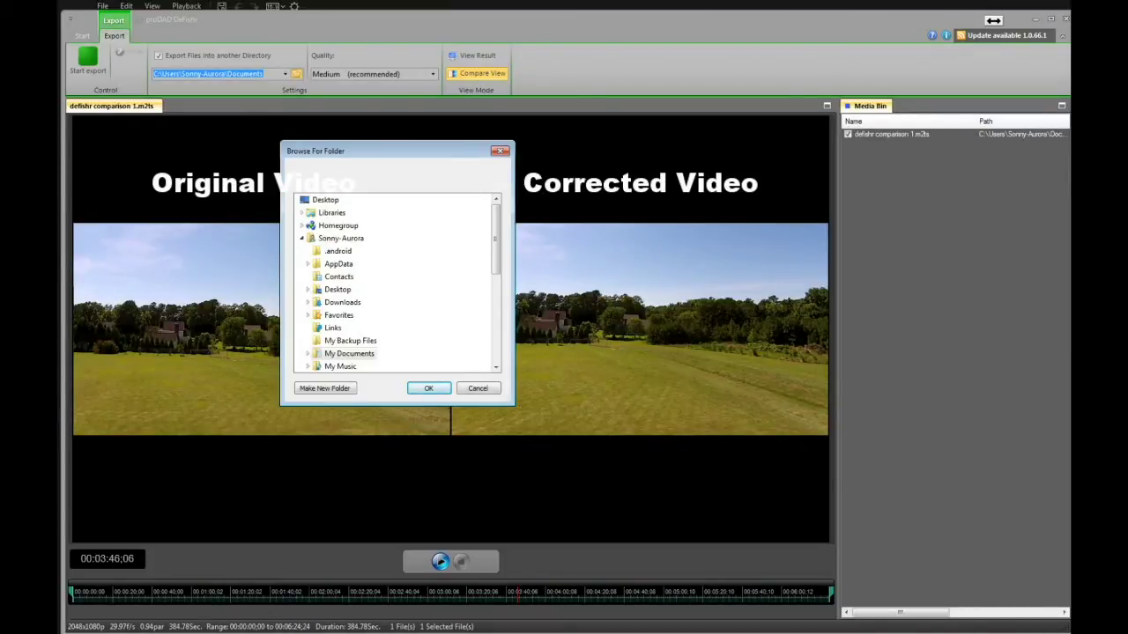
scroll(993, 19, down, 3)
key(Escape)
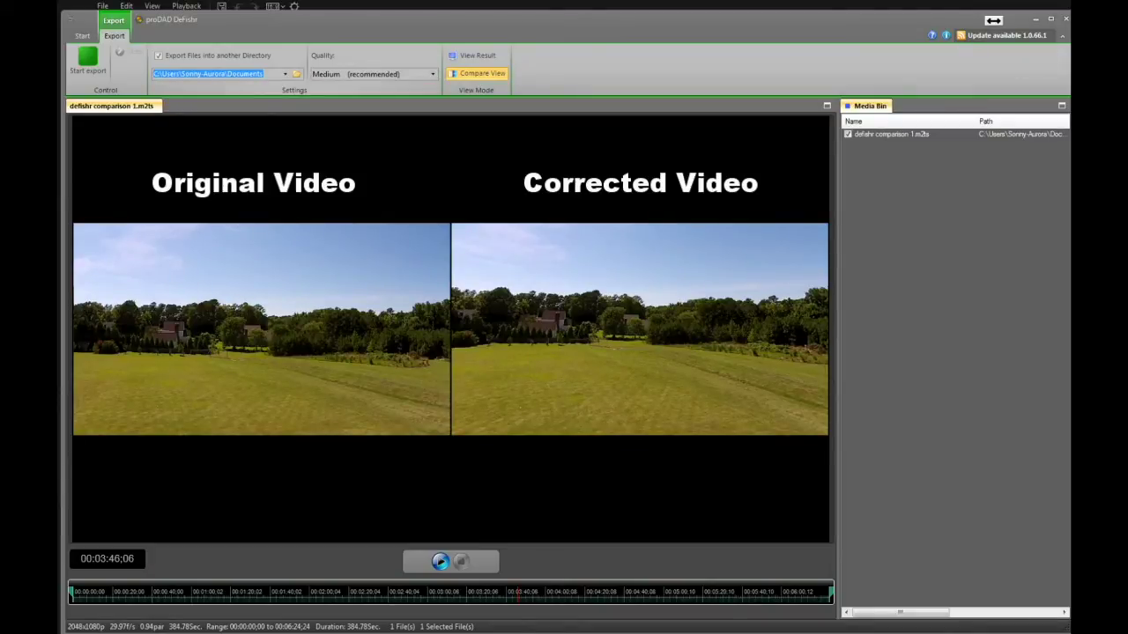
key(alt+Down)
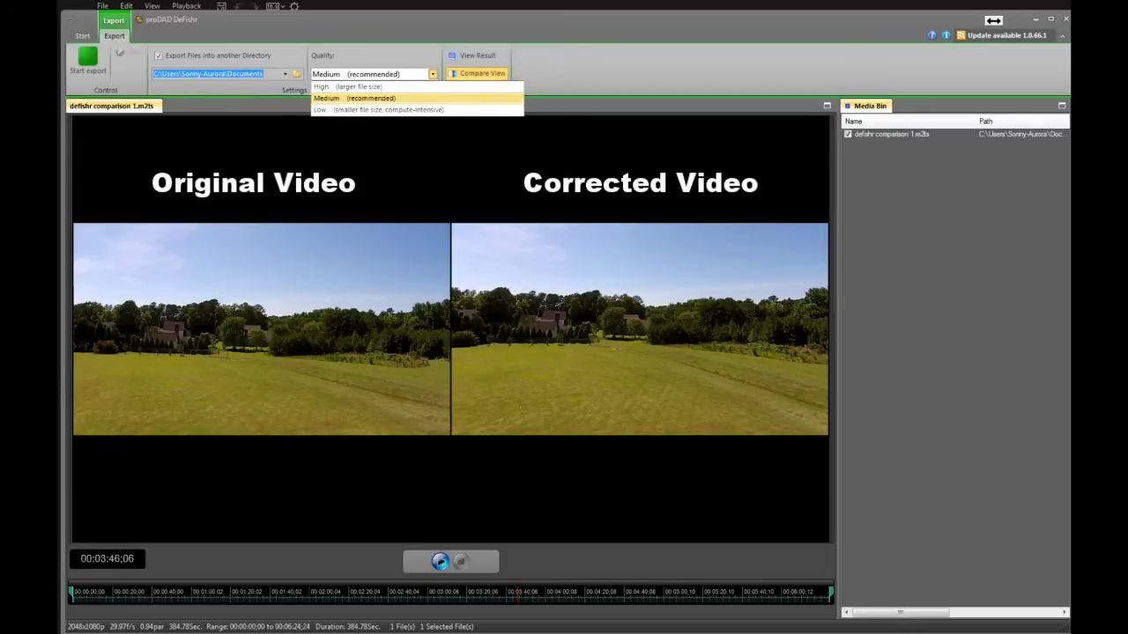
key(Return)
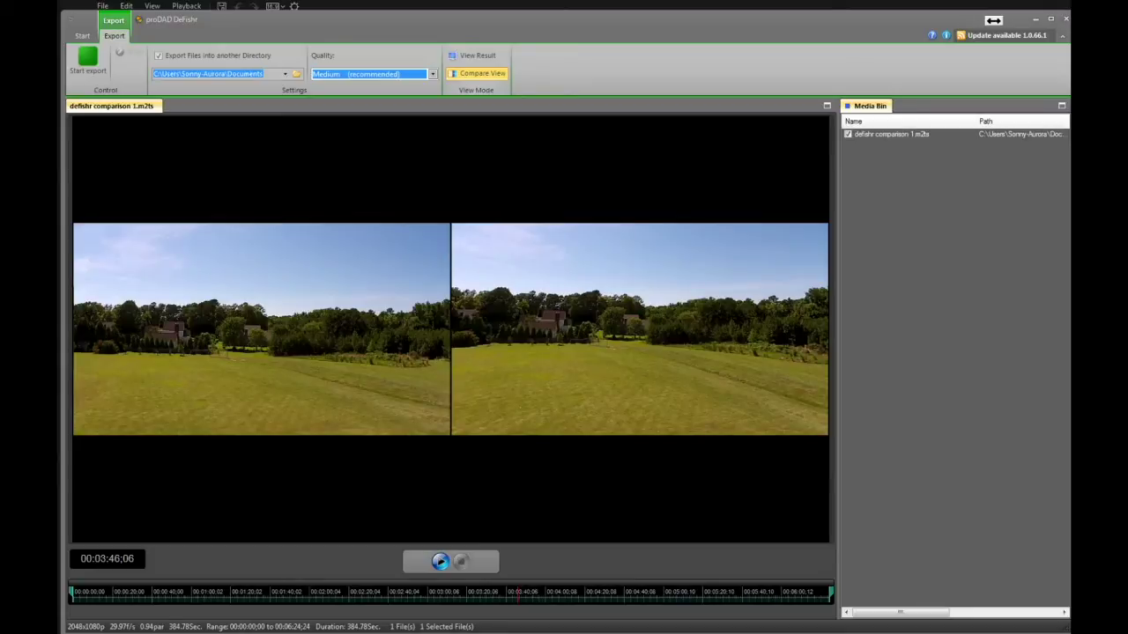
click(473, 54)
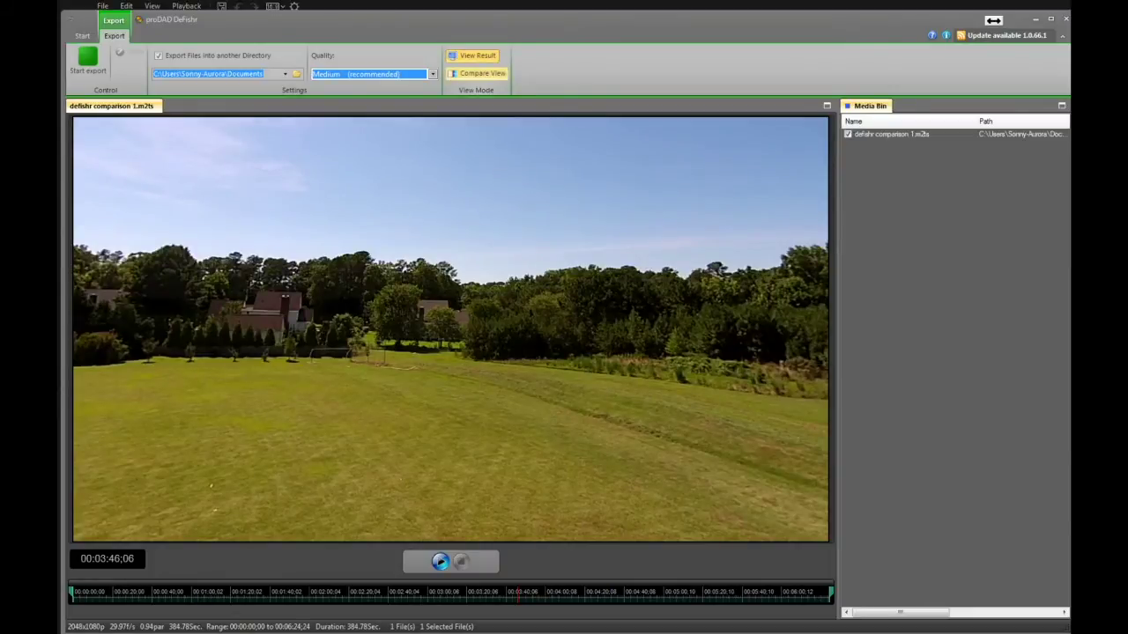
click(477, 74)
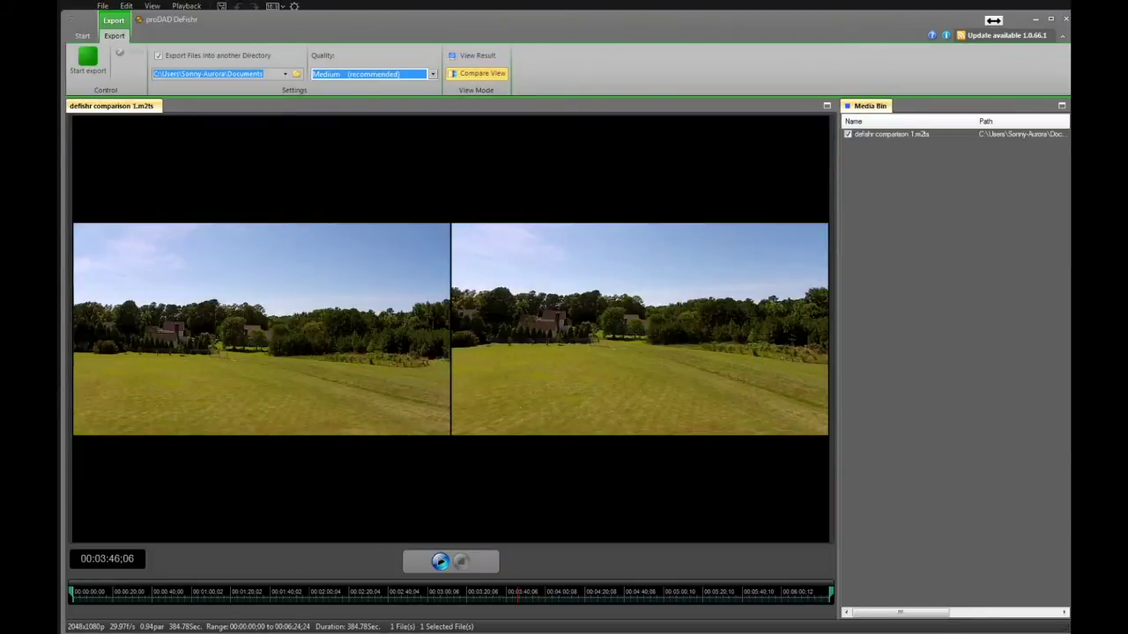